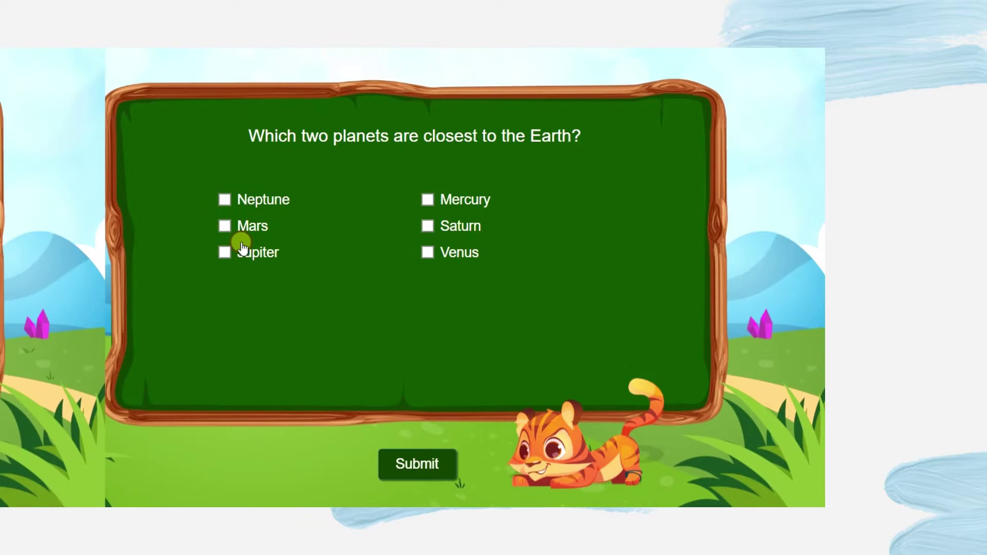
# - Tick Mars and Venus as the closest planets, then answer July-August in the Fuji quiz and submit
pyautogui.click(241, 229)
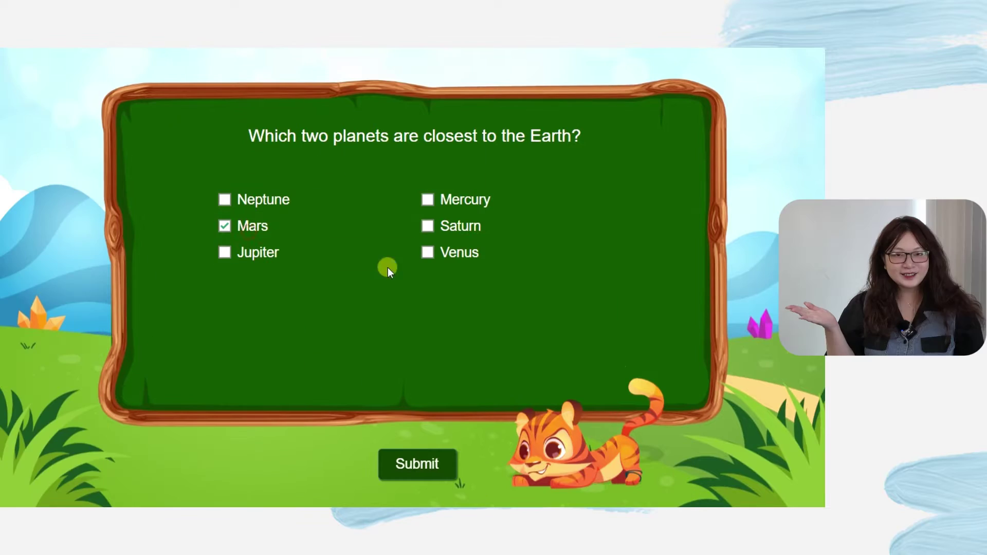
pyautogui.click(427, 252)
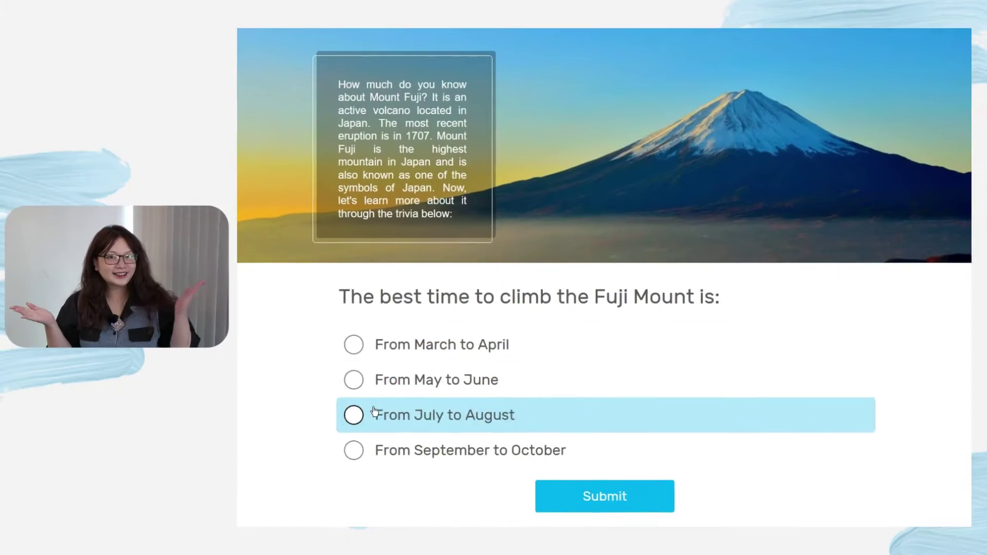
pyautogui.click(343, 421)
pyautogui.click(600, 514)
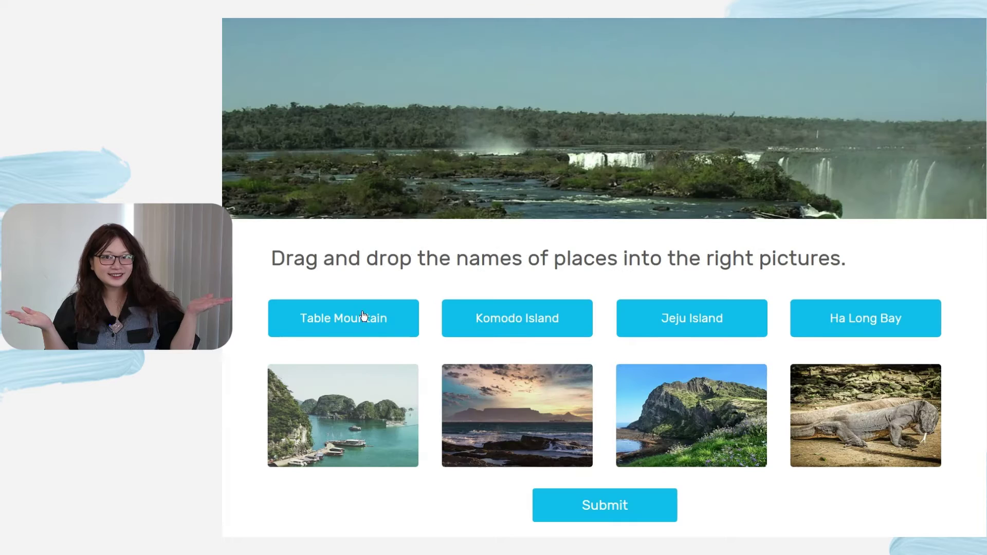
# - Drag the four place names onto their matching pictures and submit
pyautogui.moveTo(365, 317); pyautogui.dragTo(517, 447)
pyautogui.moveTo(529, 317); pyautogui.dragTo(819, 434)
pyautogui.moveTo(694, 318); pyautogui.dragTo(691, 447)
pyautogui.moveTo(819, 317); pyautogui.dragTo(343, 447)
pyautogui.click(599, 505)
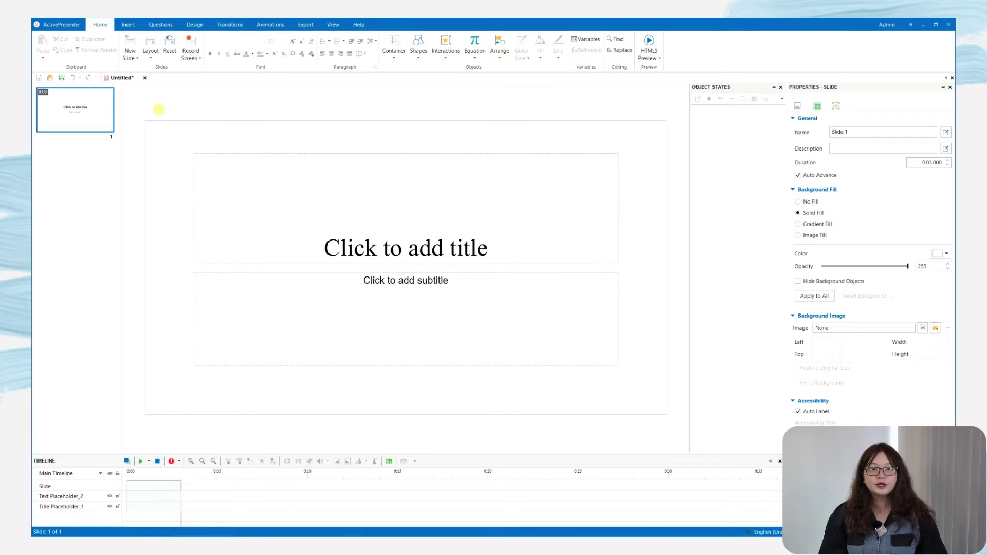
# - Insert a Multiple Choice question slide from Home > Interactions
pyautogui.click(165, 25)
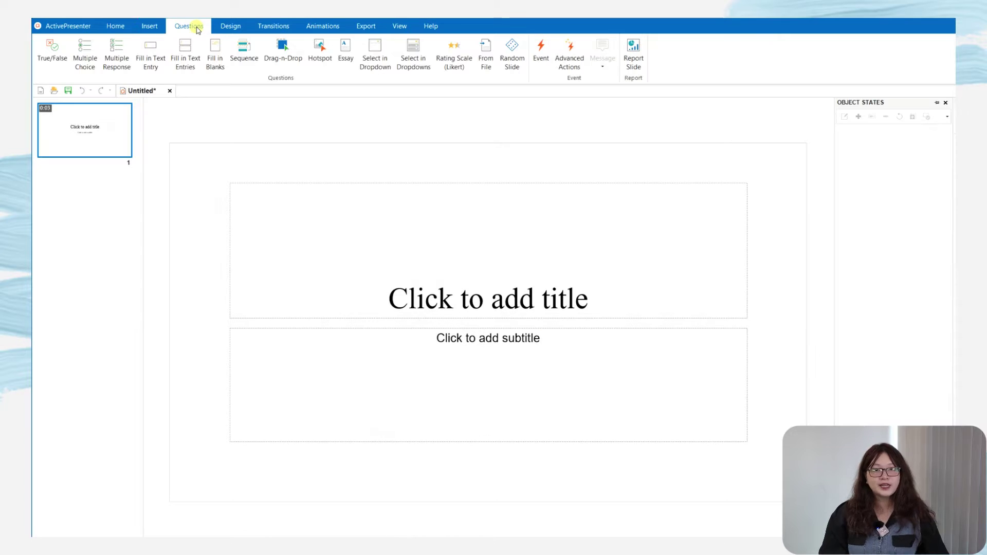
pyautogui.click(115, 26)
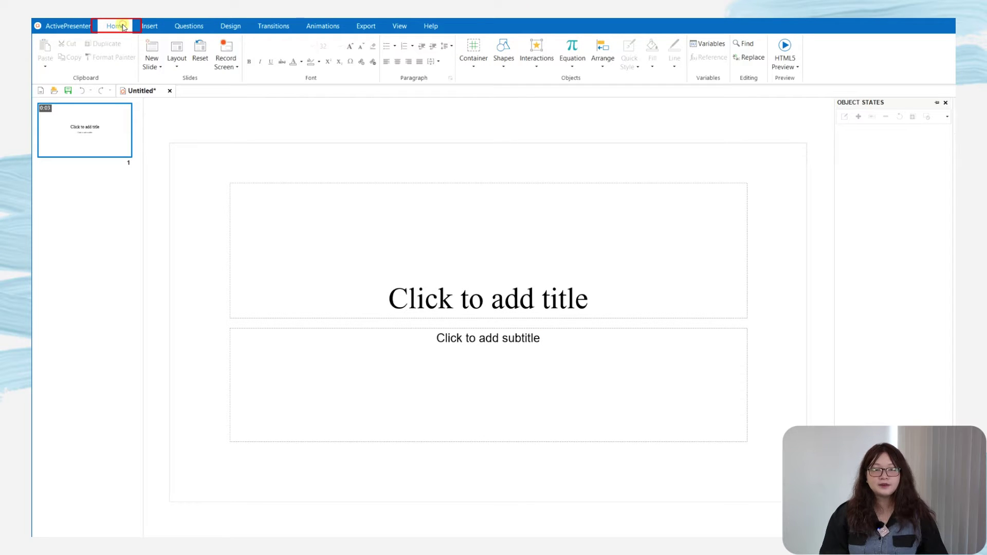
pyautogui.click(536, 54)
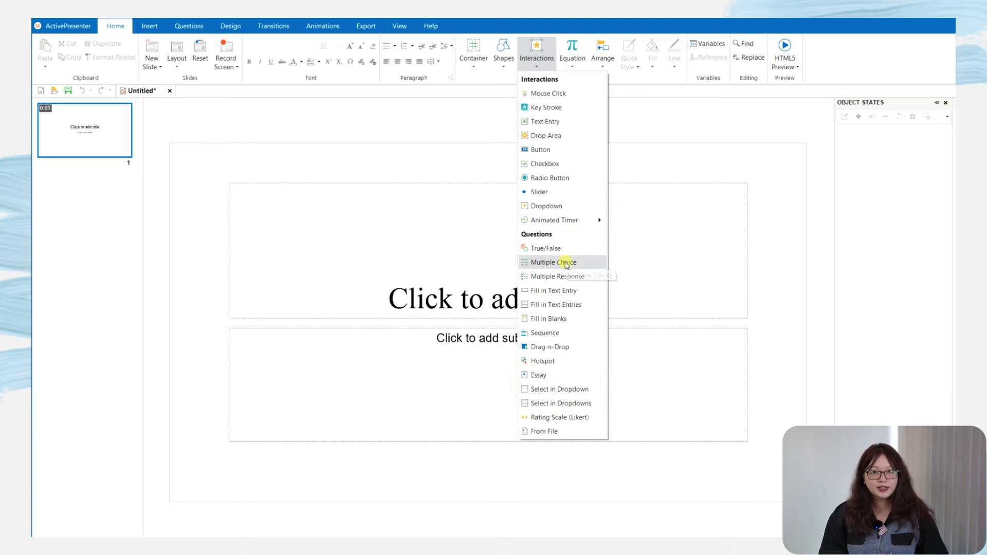
pyautogui.click(565, 263)
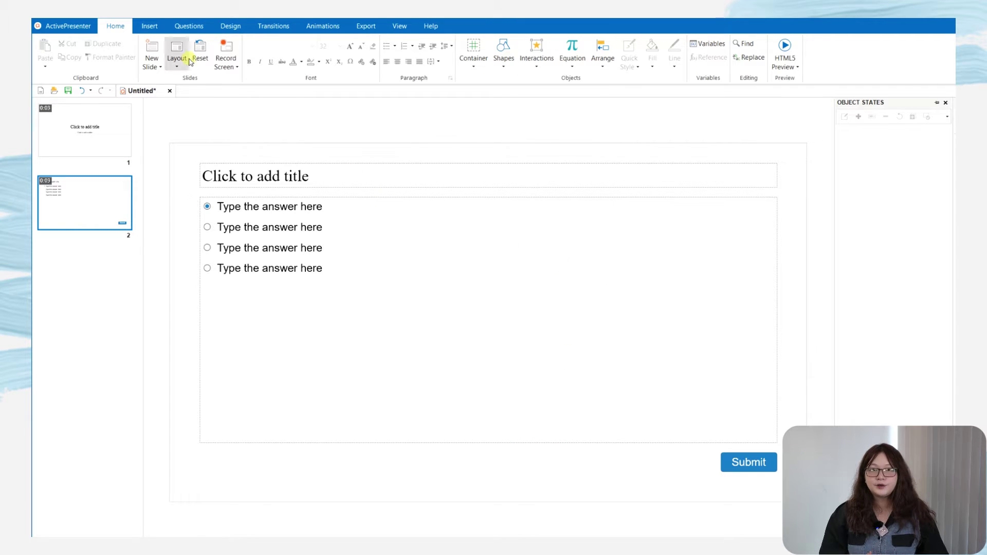
# - Add a Select in Dropdowns slide and a Fill in Blanks slide from the Questions tab
pyautogui.click(189, 27)
pyautogui.click(413, 54)
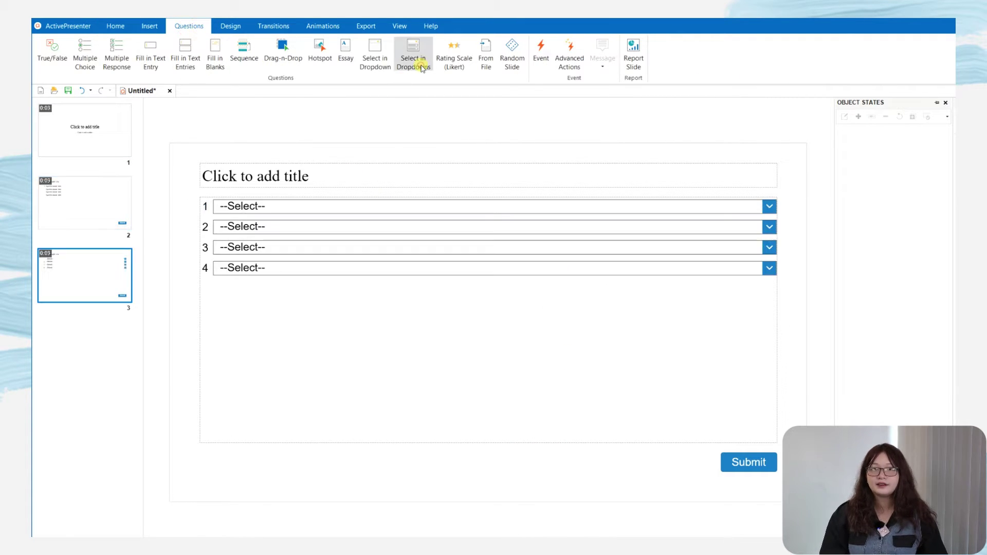
pyautogui.click(216, 61)
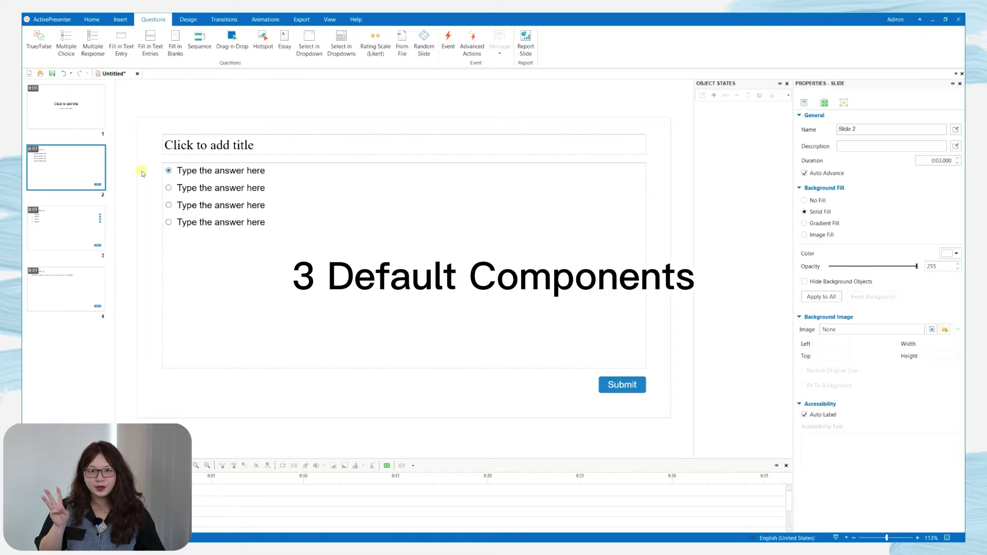
# - Enter the Joe Biden president question and fill the answer rows with 45, 46 and 47
pyautogui.click(260, 144)
pyautogui.write('Joe Biden is the ?th president ò')
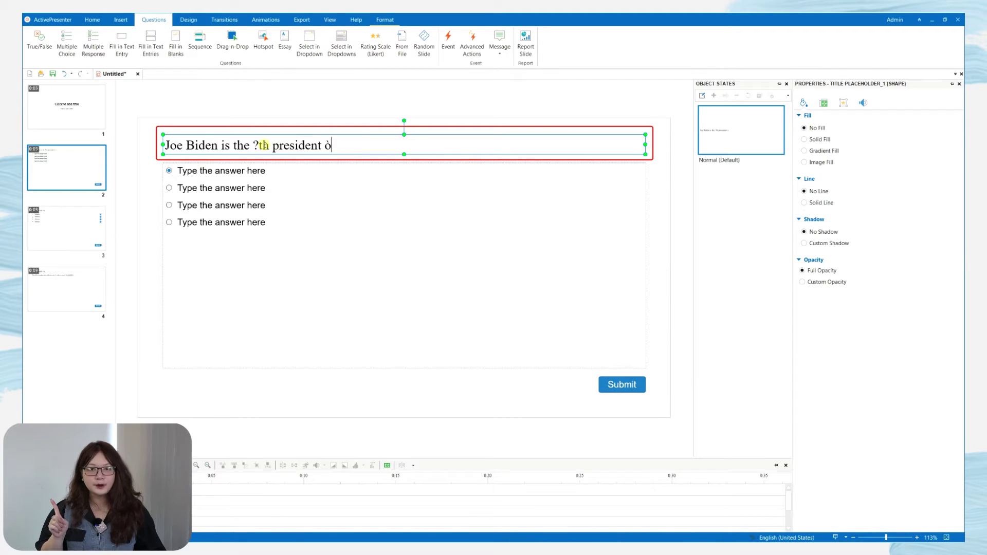
pyautogui.write('a?')
pyautogui.click(257, 169)
pyautogui.click(259, 169)
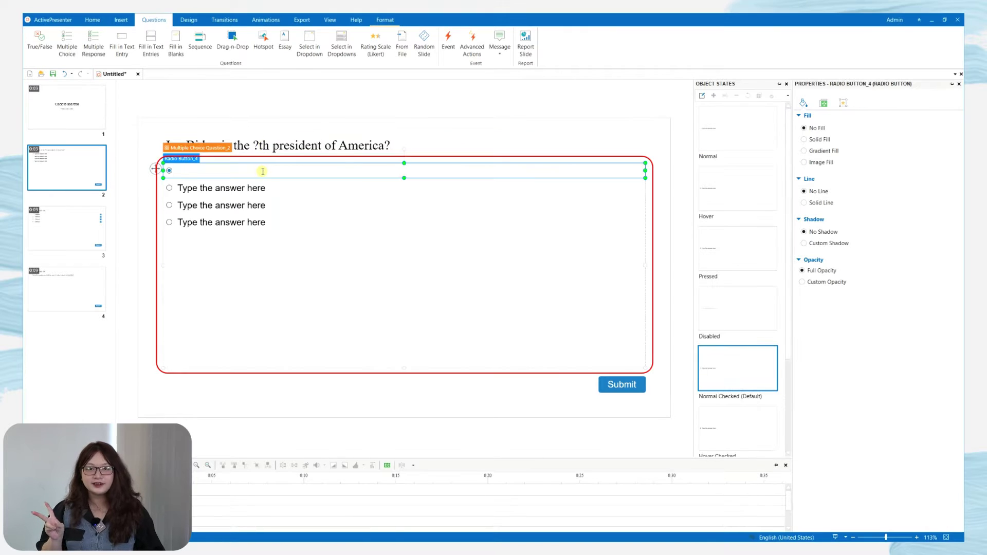
pyautogui.doubleClick(257, 187)
pyautogui.write('45')
pyautogui.doubleClick(257, 205)
pyautogui.write('46')
pyautogui.doubleClick(257, 222)
pyautogui.write('47')
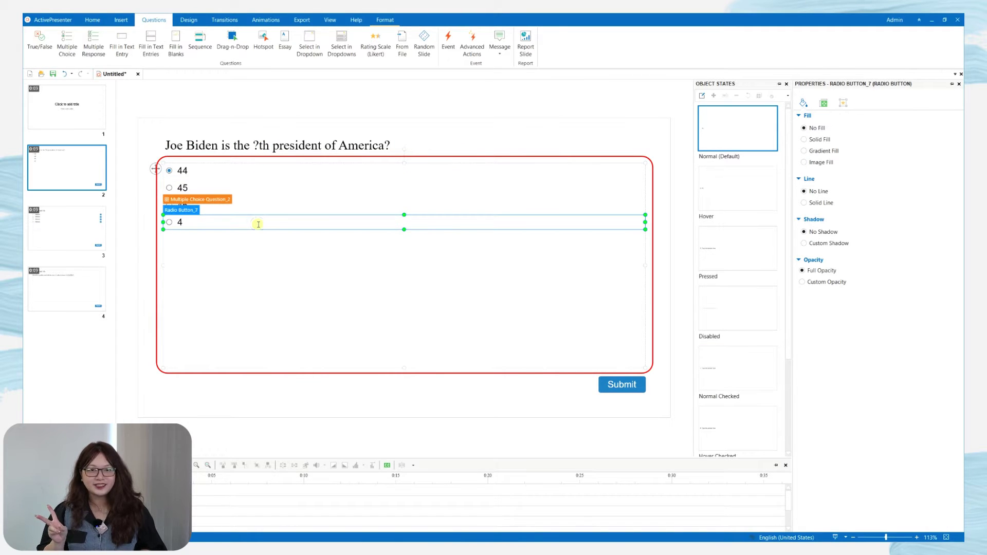
# - Mark answer 46 as correct and deselect the answer group
pyautogui.click(269, 277)
pyautogui.click(169, 205)
pyautogui.click(216, 260)
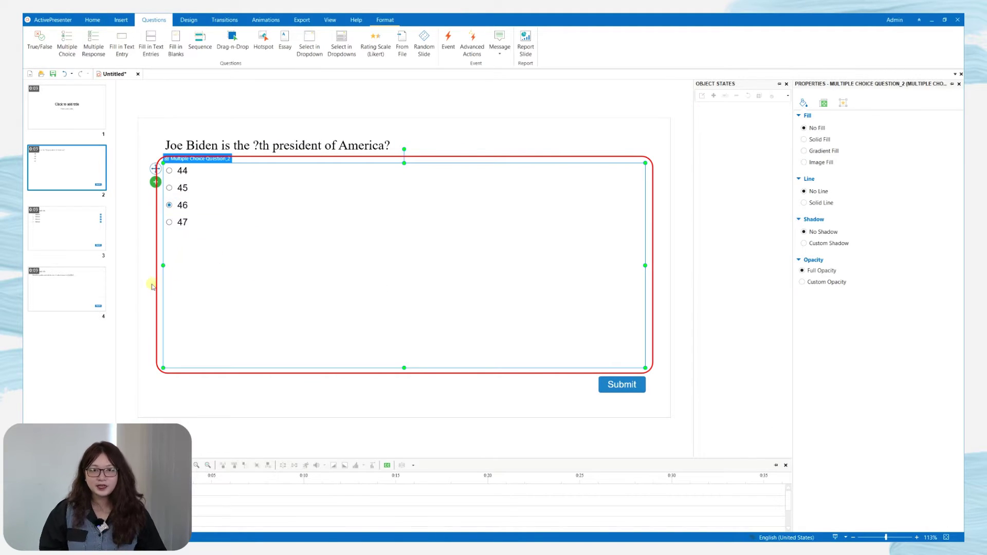
pyautogui.click(152, 286)
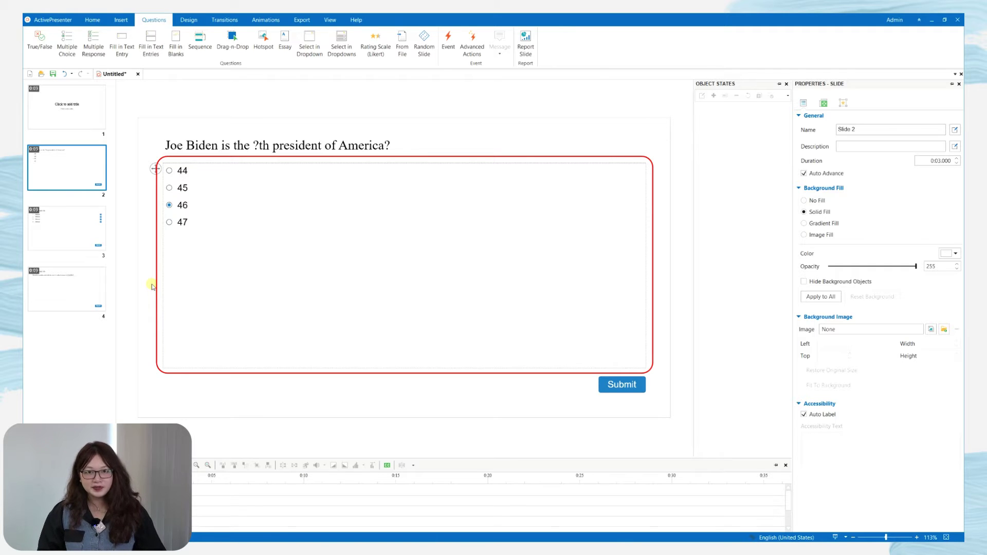
# - Inspect the dropdown and fill-in-blanks question objects on slides 3 and 4, then return to slide 2
pyautogui.click(78, 247)
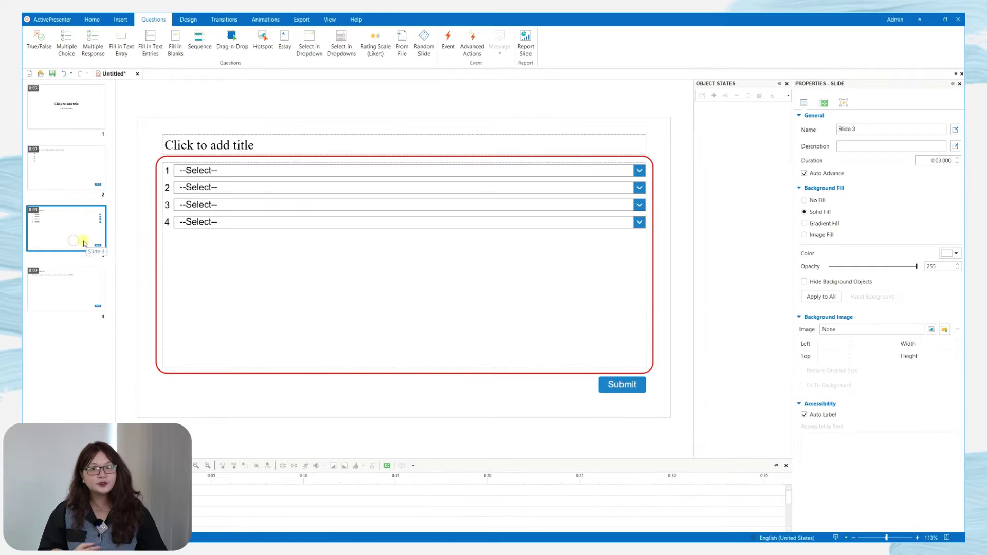
pyautogui.click(248, 264)
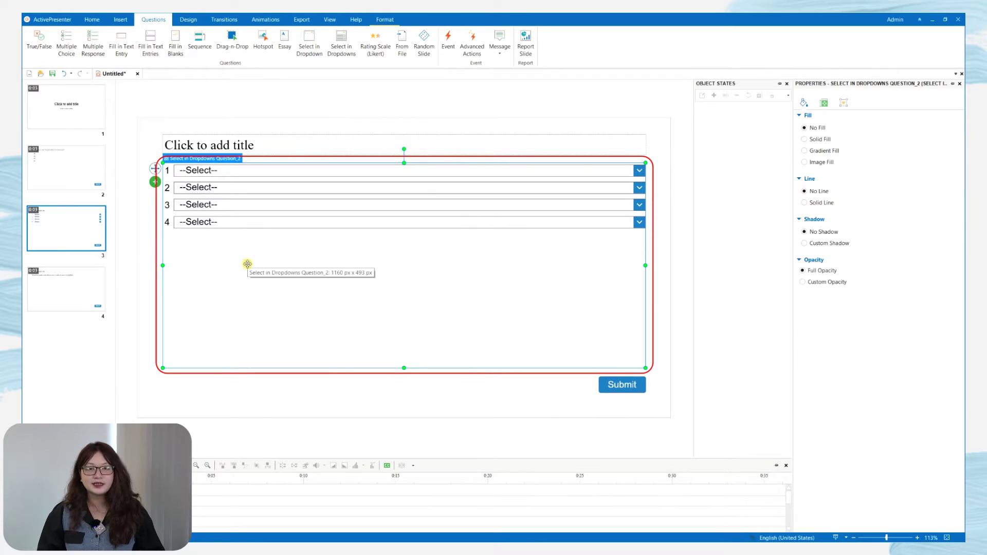
pyautogui.click(77, 286)
pyautogui.click(268, 277)
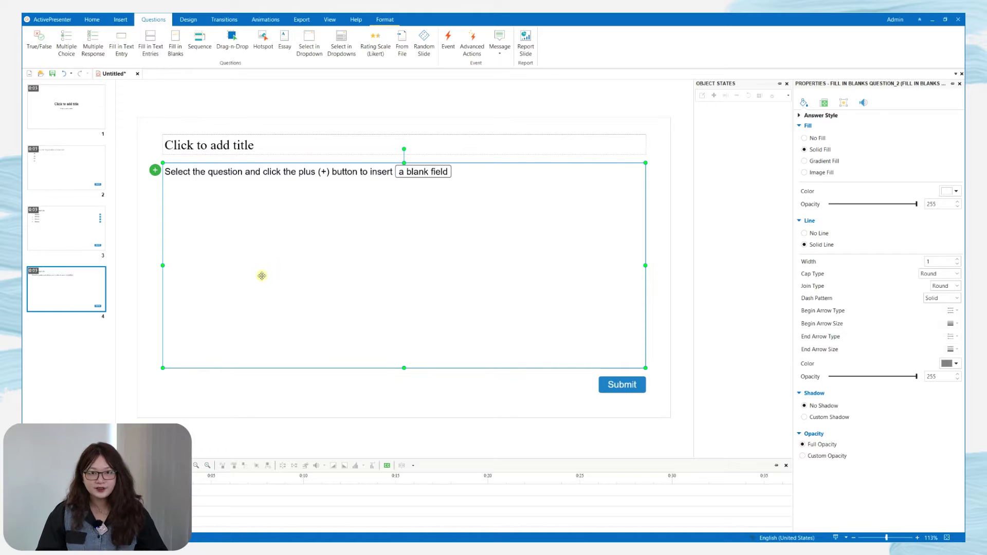
pyautogui.click(85, 170)
pyautogui.click(152, 173)
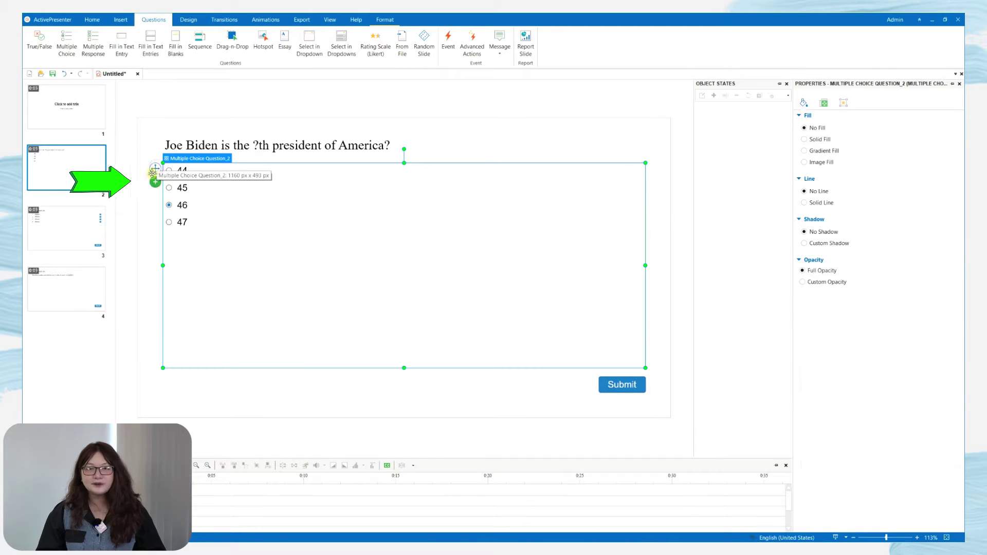
pyautogui.click(154, 181)
pyautogui.write('48')
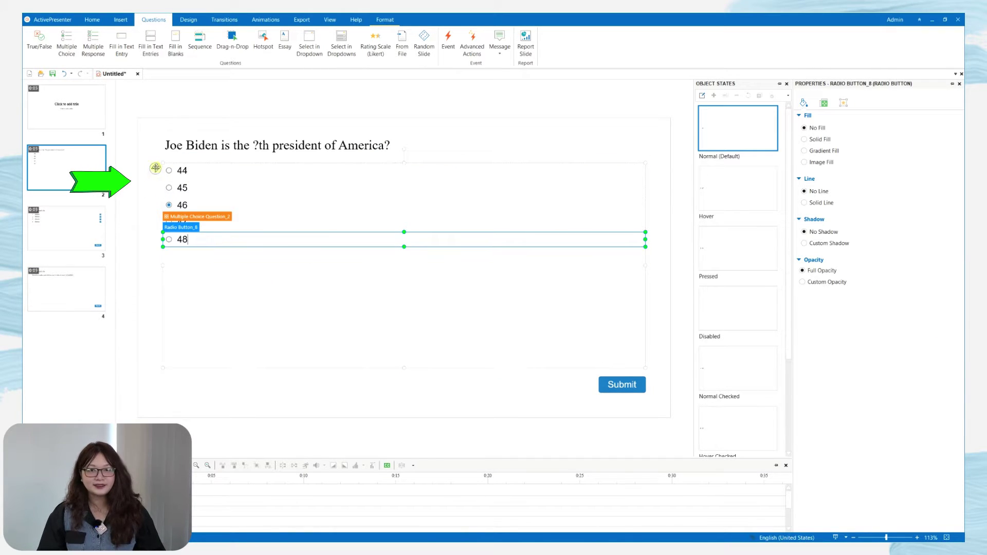
pyautogui.click(155, 168)
pyautogui.click(151, 334)
pyautogui.click(202, 260)
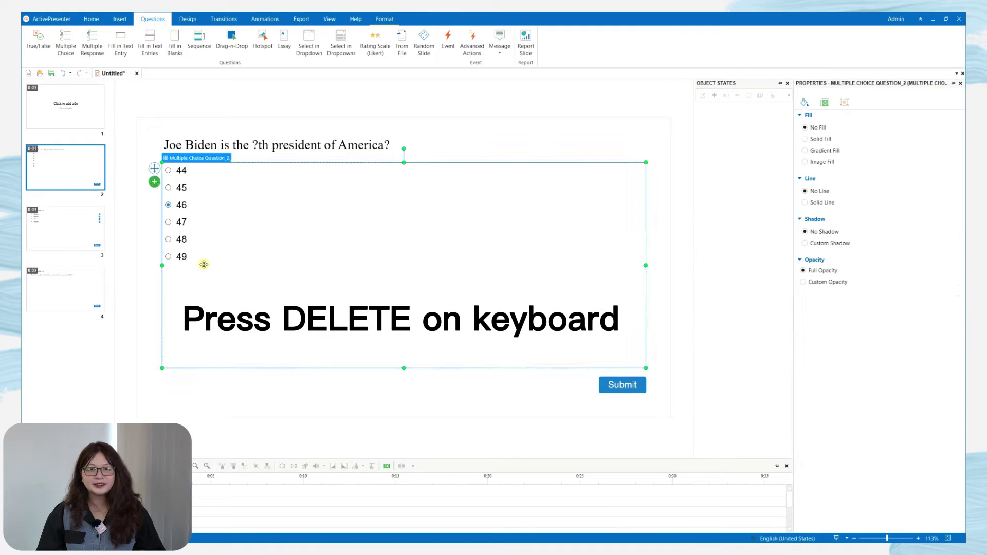
pyautogui.click(202, 260)
pyautogui.press('Delete')
pyautogui.click(206, 261)
pyautogui.press('Delete')
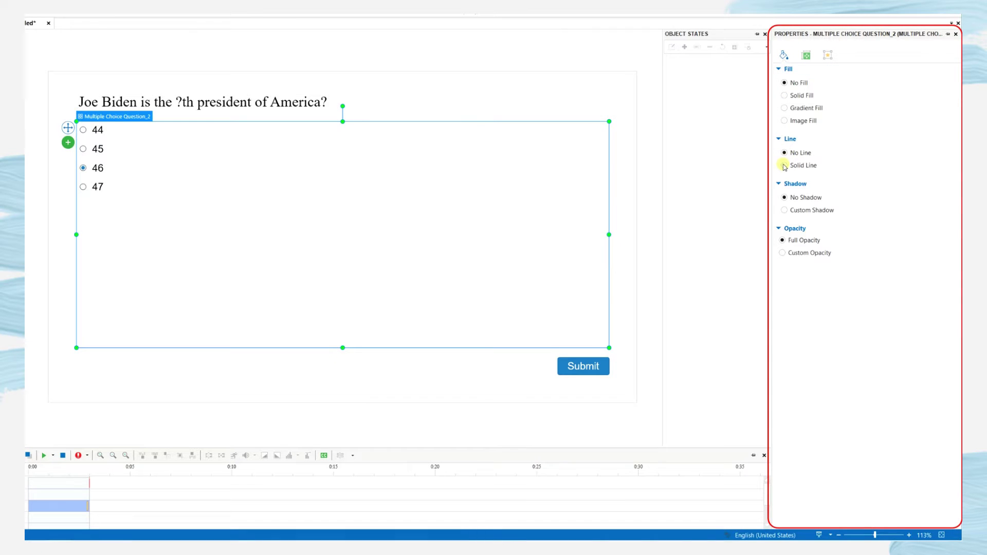
# - Leave the answer rows without an outline and give the Submit button a dark green fill
pyautogui.click(784, 164)
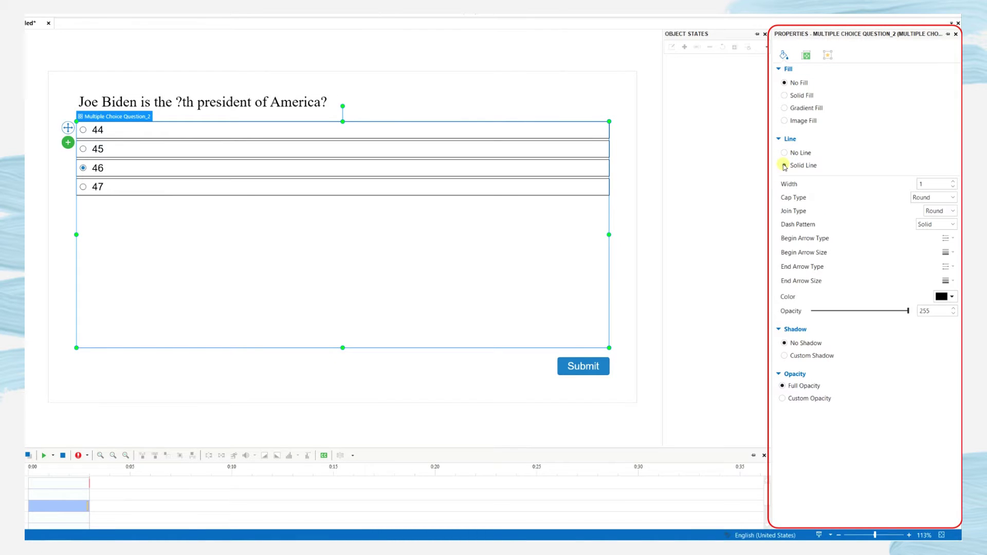
pyautogui.click(784, 153)
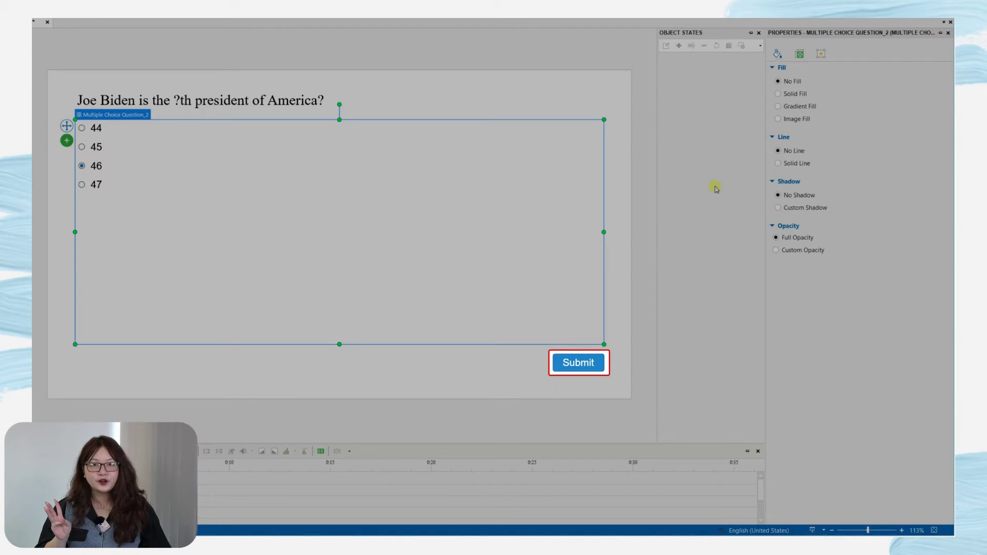
pyautogui.click(562, 363)
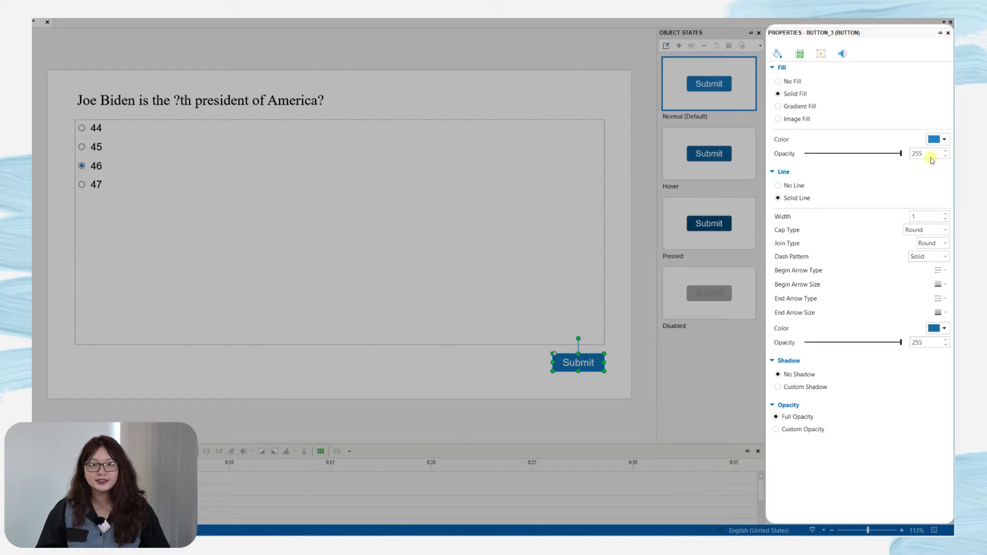
pyautogui.click(944, 139)
pyautogui.click(880, 223)
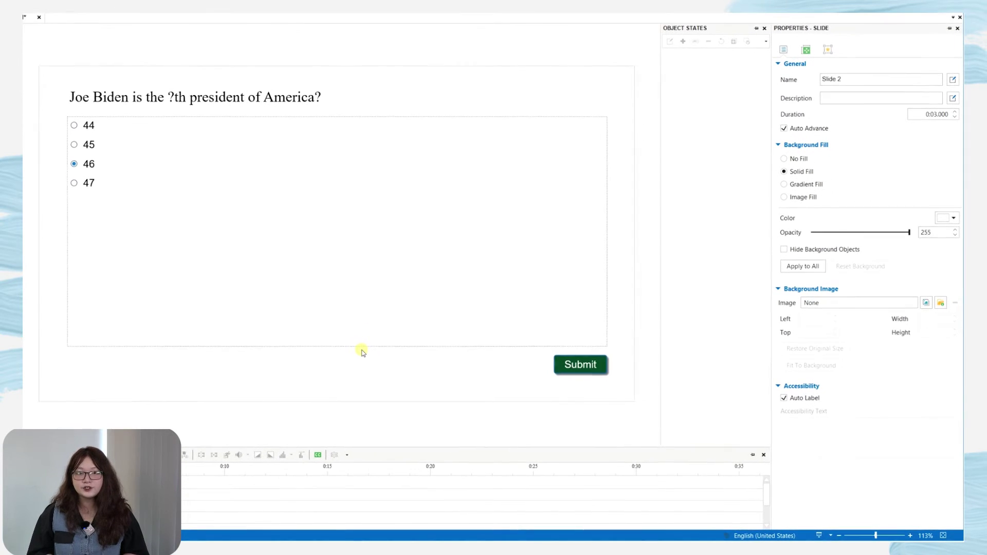
# - In the question's Interactivity properties, switch Mode to Survey, then back to Graded
pyautogui.click(368, 280)
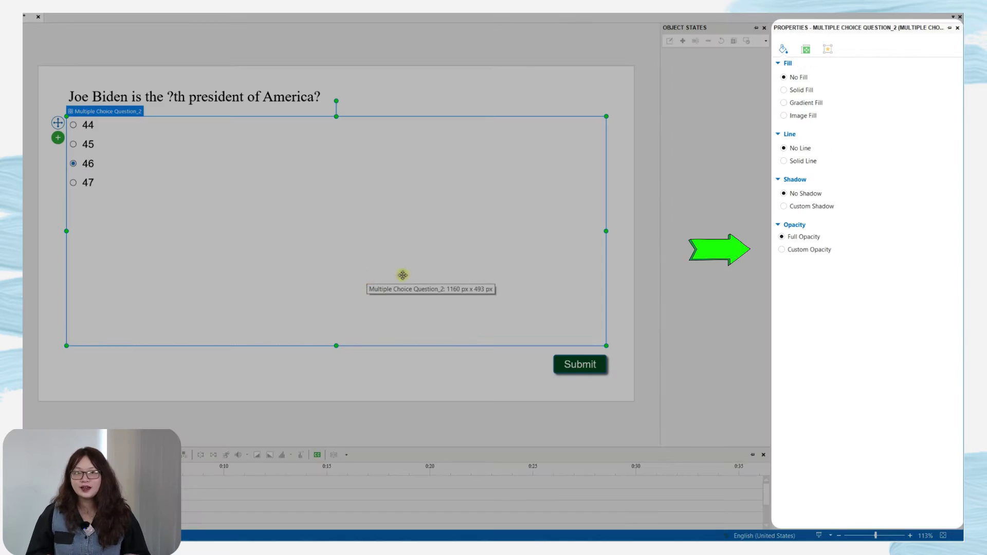
pyautogui.click(828, 49)
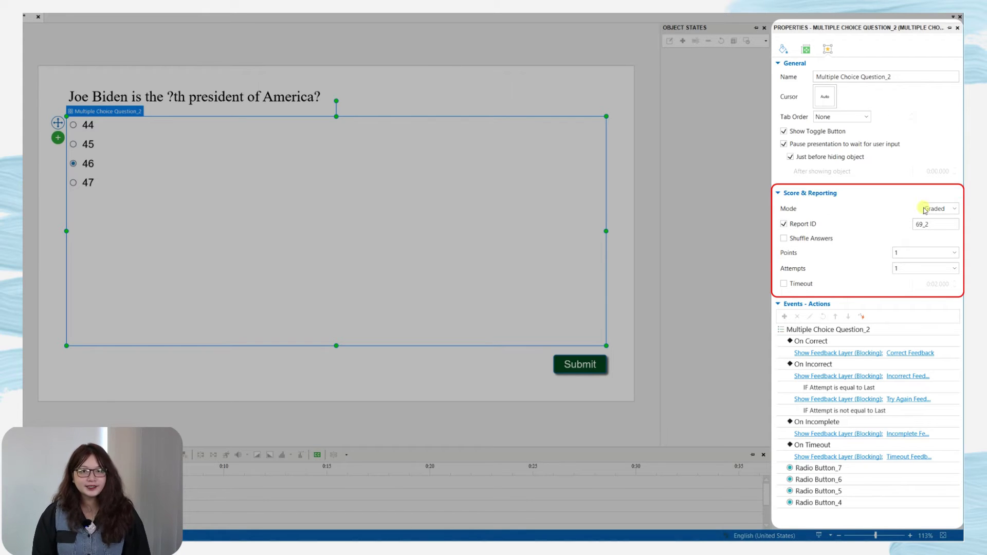
pyautogui.click(956, 208)
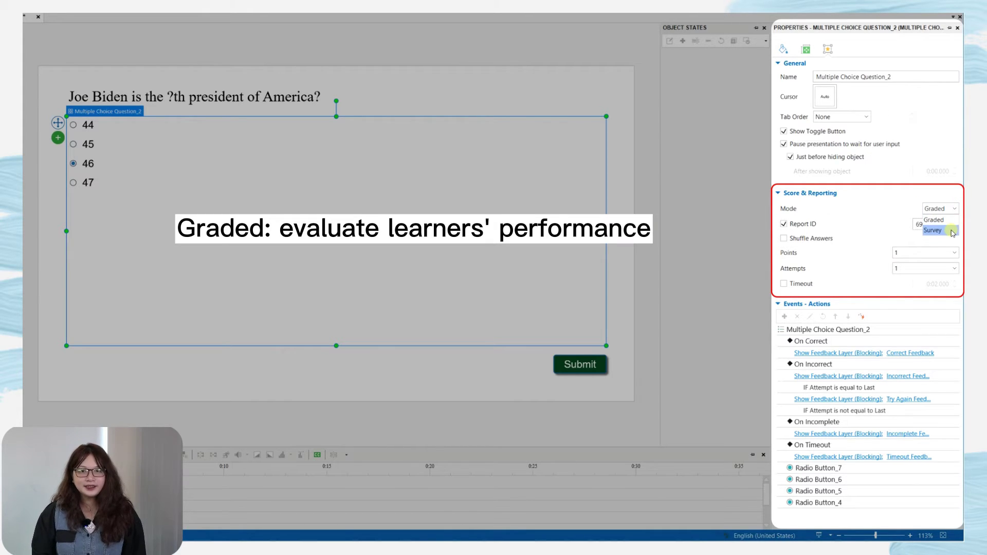
pyautogui.click(951, 231)
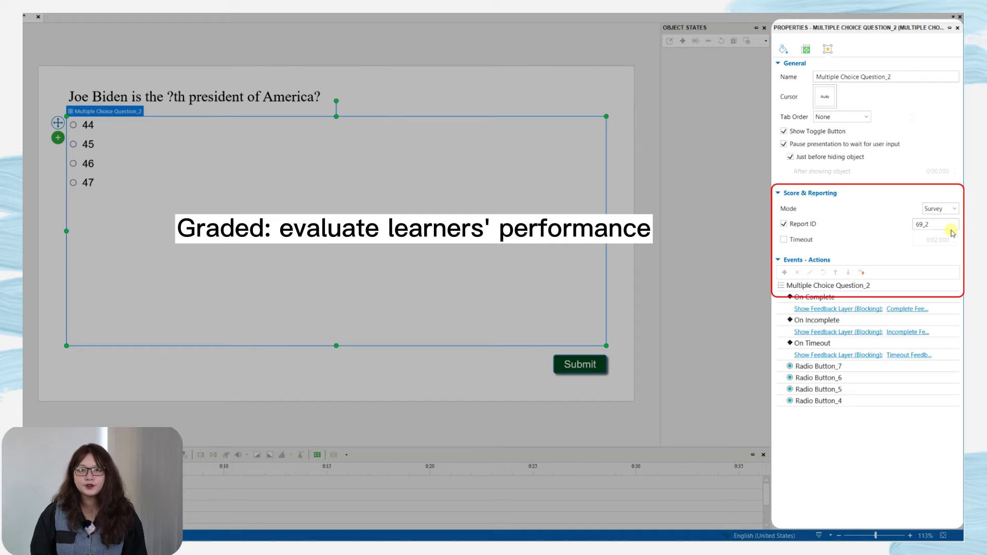
pyautogui.click(950, 211)
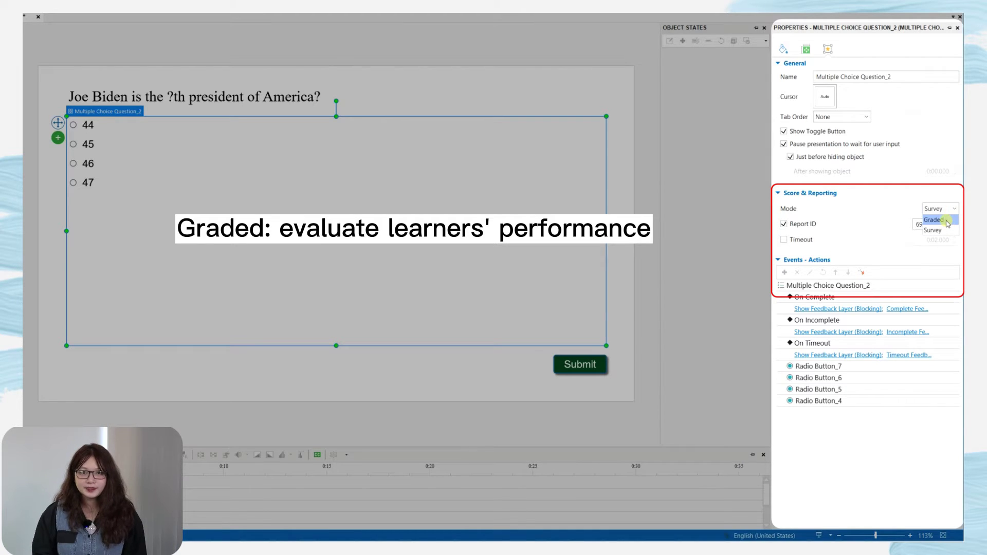
pyautogui.click(948, 221)
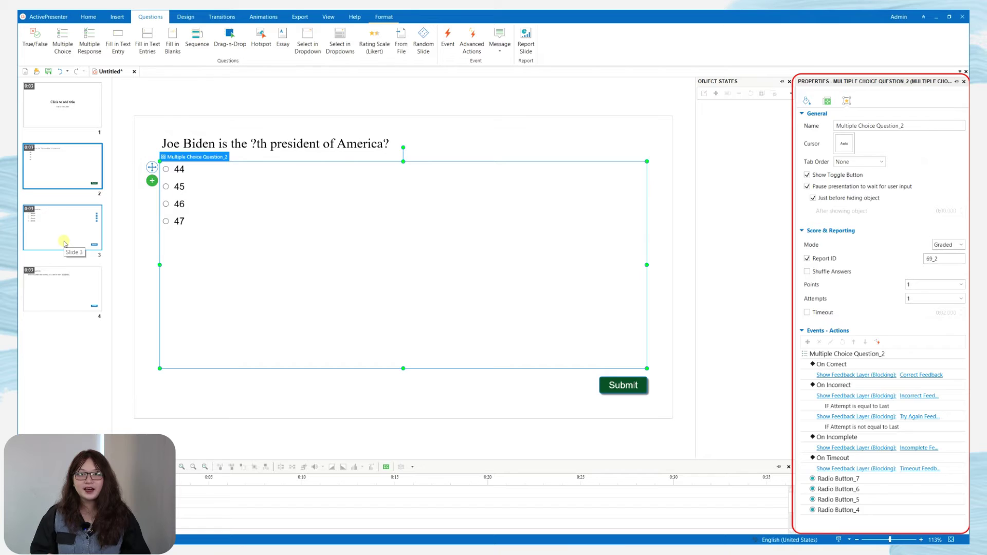
# - Review slide 3's dropdown question events and open the add-event list without adding one
pyautogui.click(63, 244)
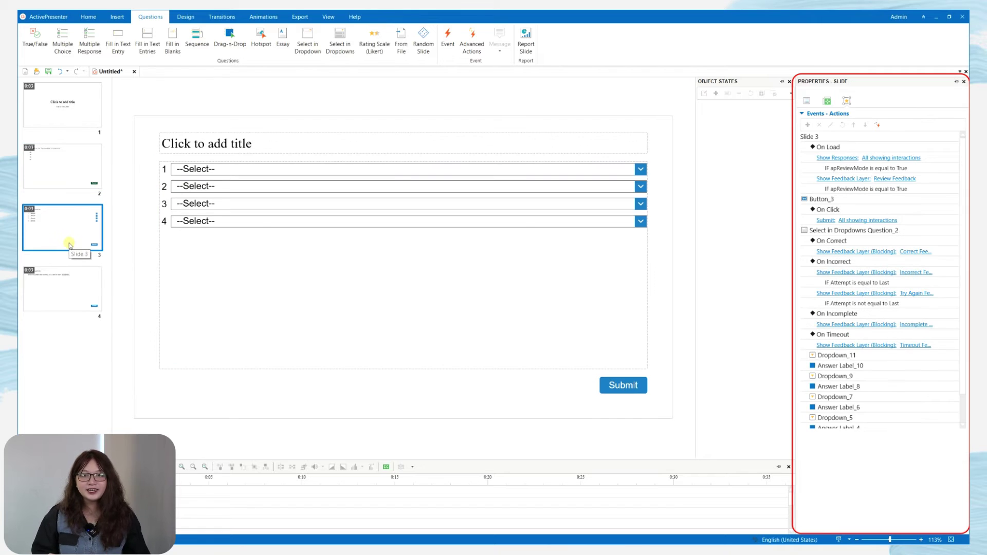
pyautogui.scroll(-1, 947, 392)
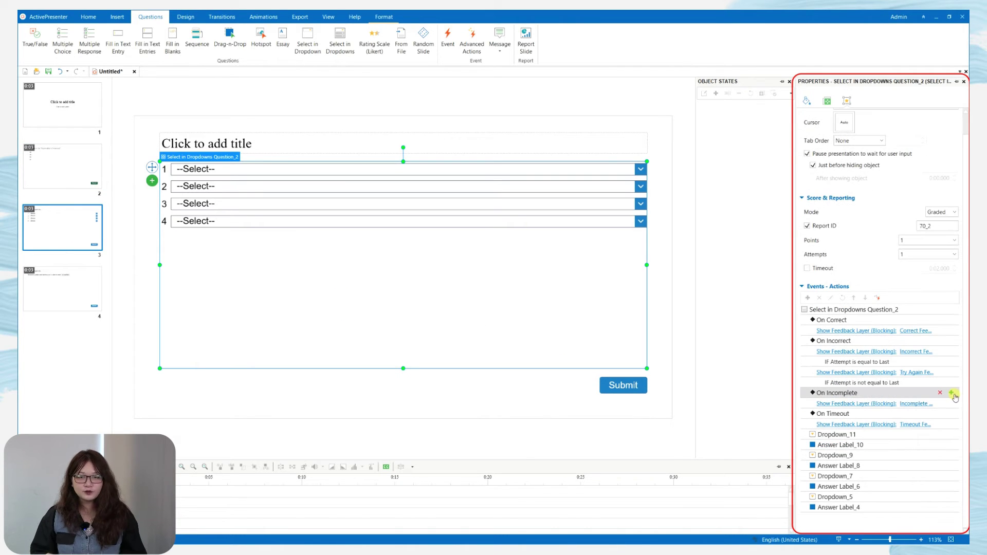
pyautogui.moveTo(945, 348)
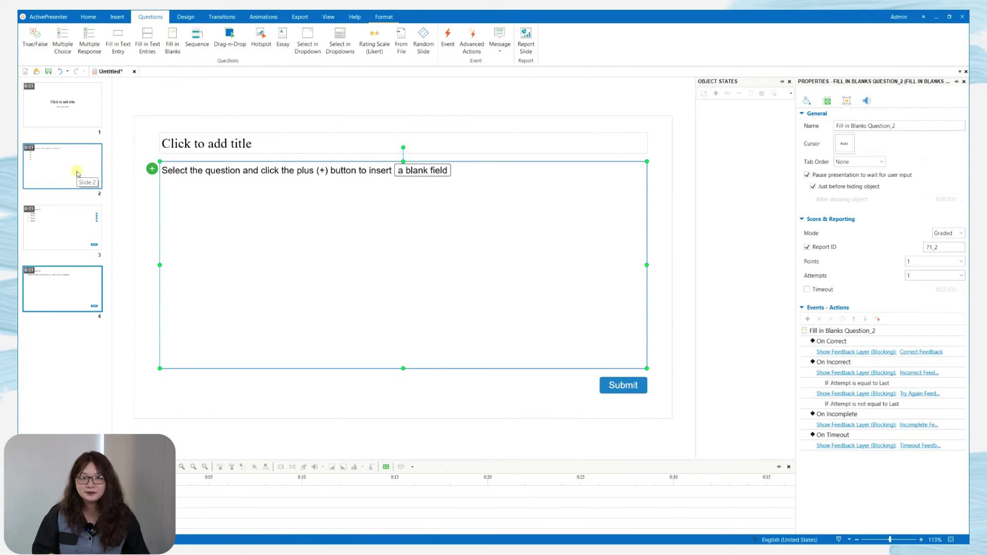
pyautogui.moveTo(941, 333)
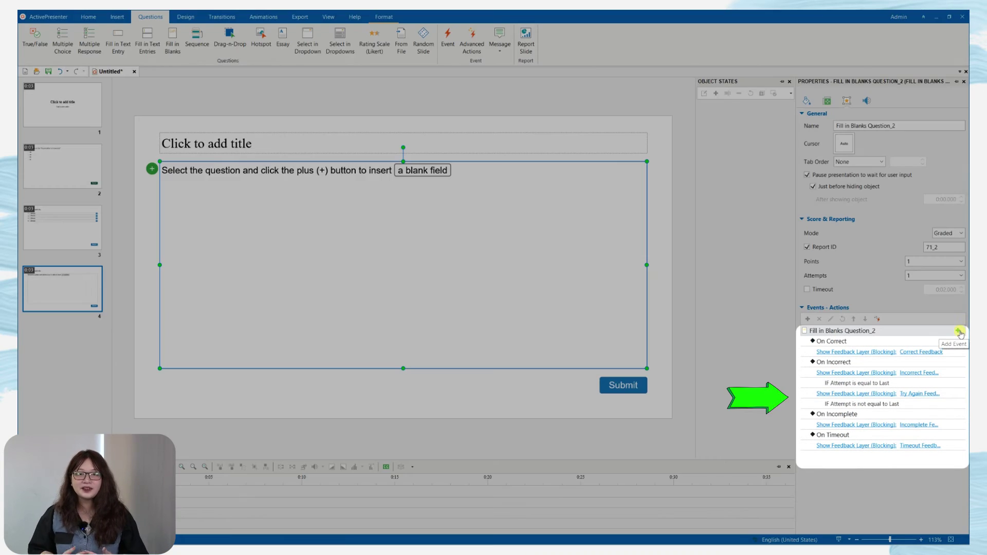
pyautogui.click(959, 331)
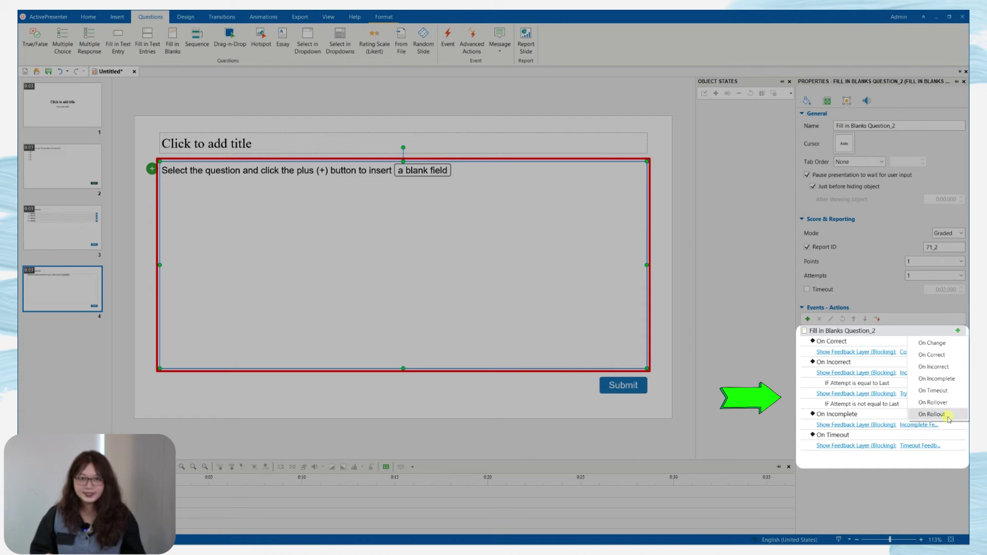
pyautogui.click(924, 478)
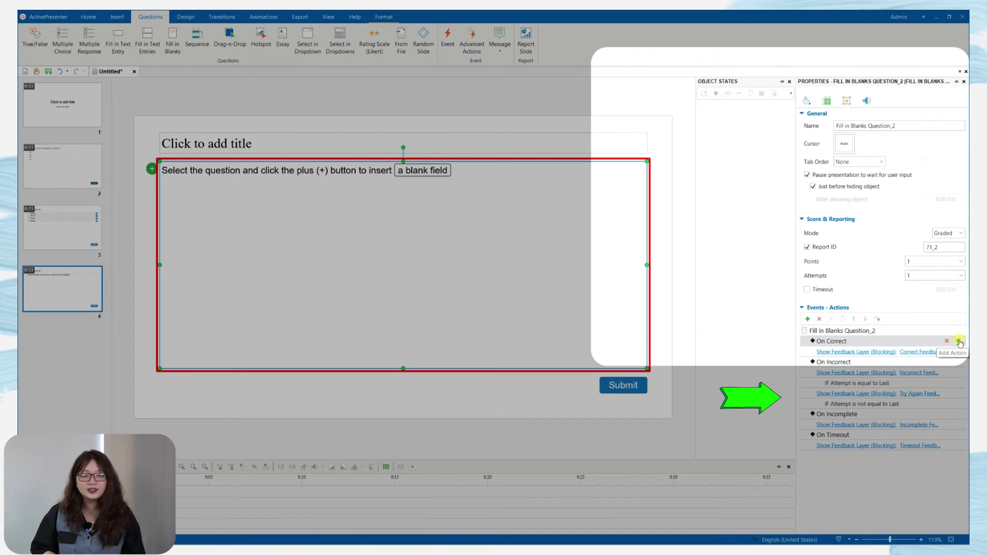
# - Check the On Correct action choices without adding any, then bring up the Export options
pyautogui.click(957, 341)
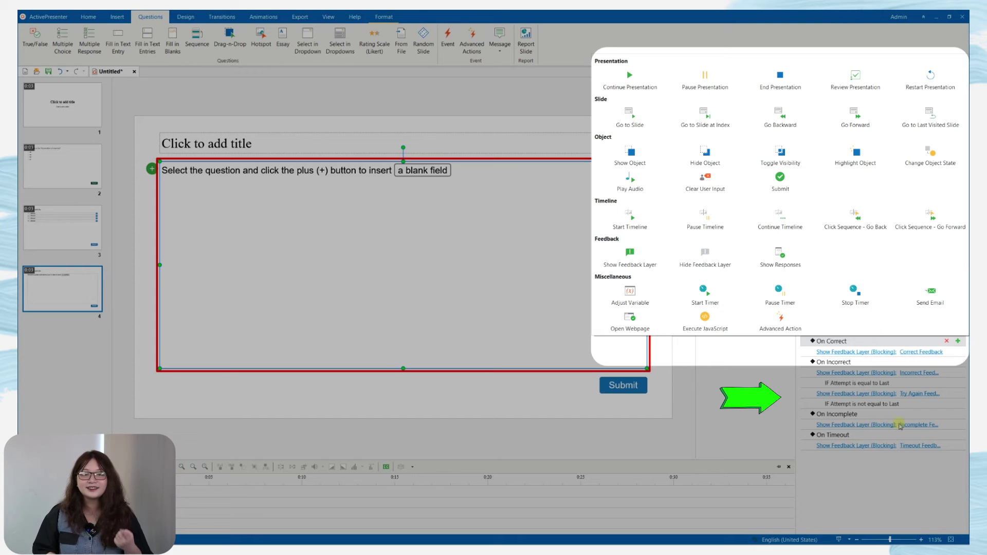
pyautogui.click(890, 486)
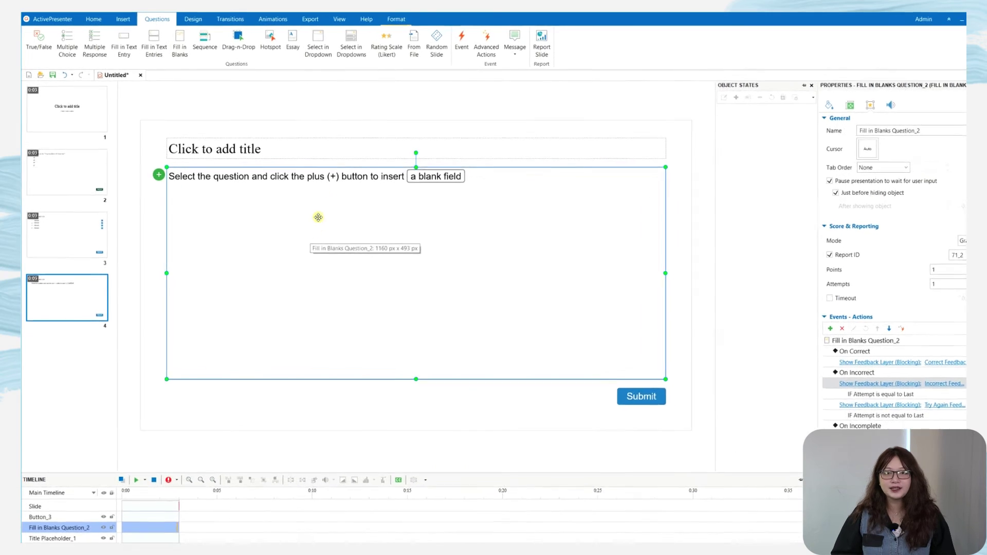
pyautogui.click(354, 19)
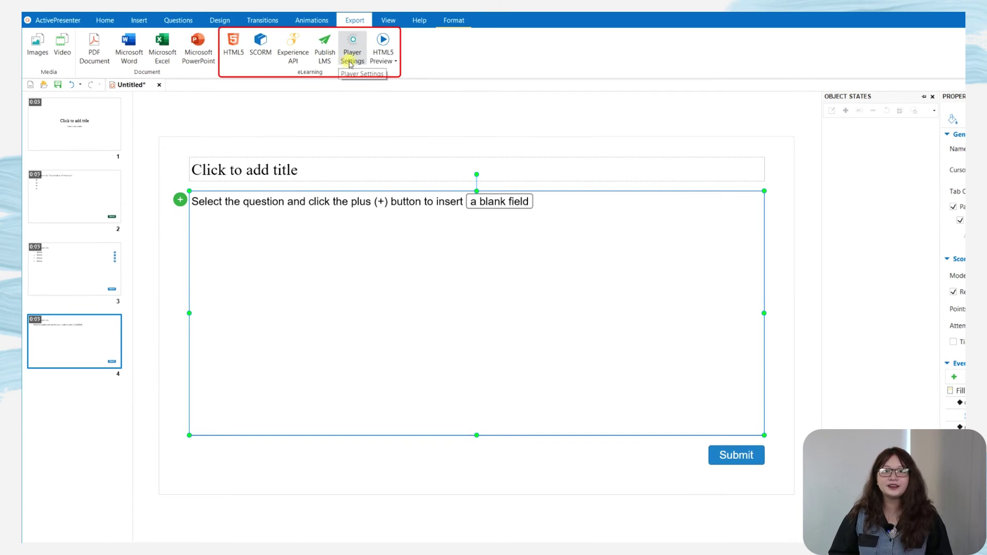
# - Start a SCORM export and set Total Max Time to 10 minutes
pyautogui.click(266, 62)
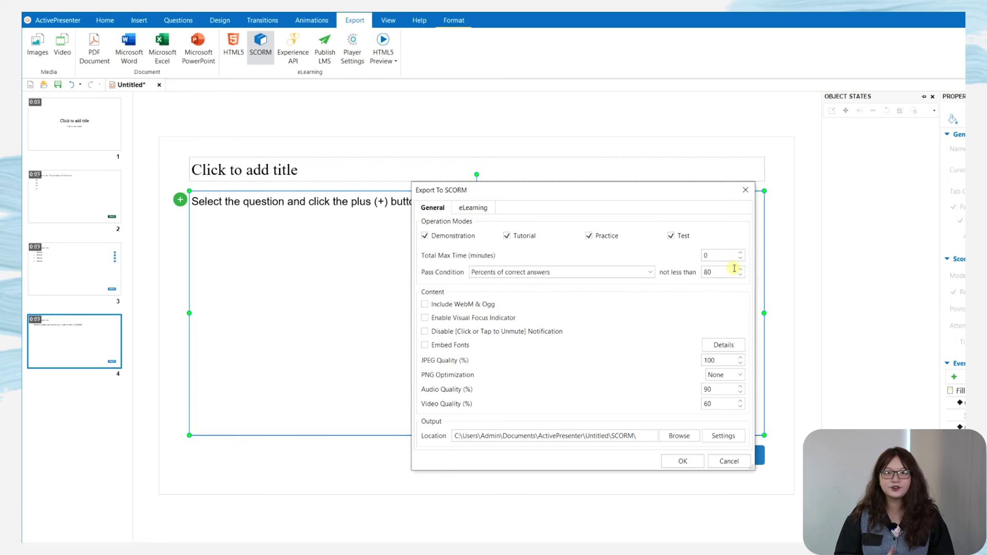
pyautogui.doubleClick(723, 257)
pyautogui.write('1')
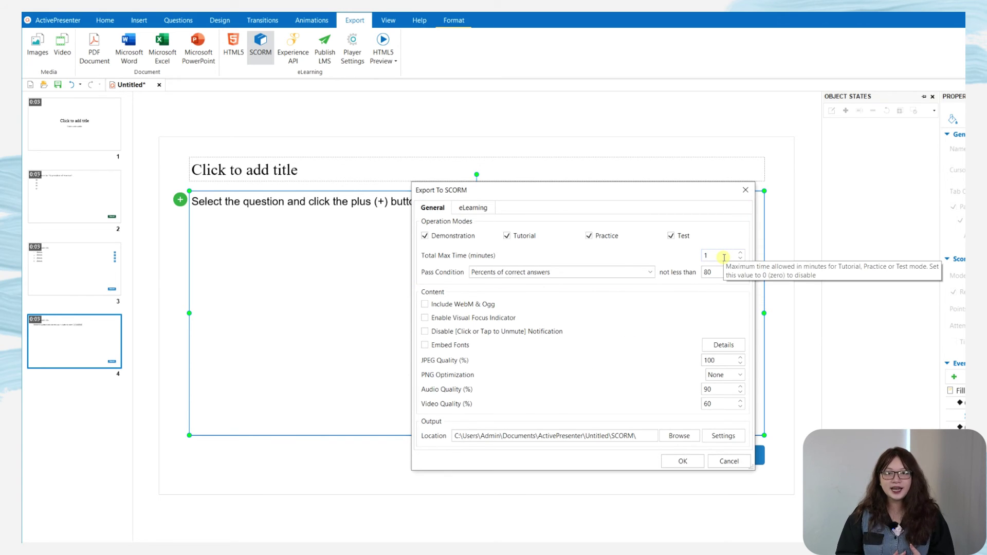
pyautogui.write('0')
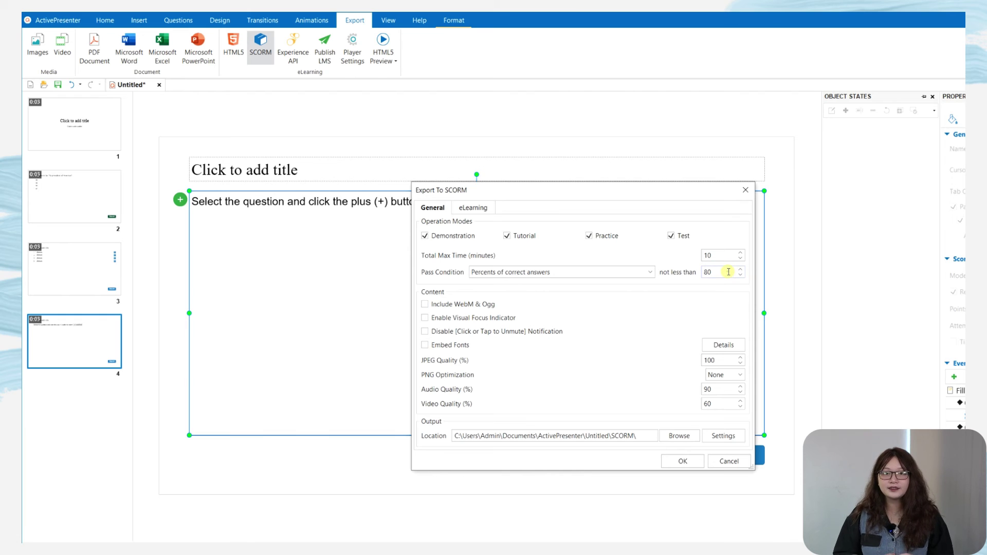